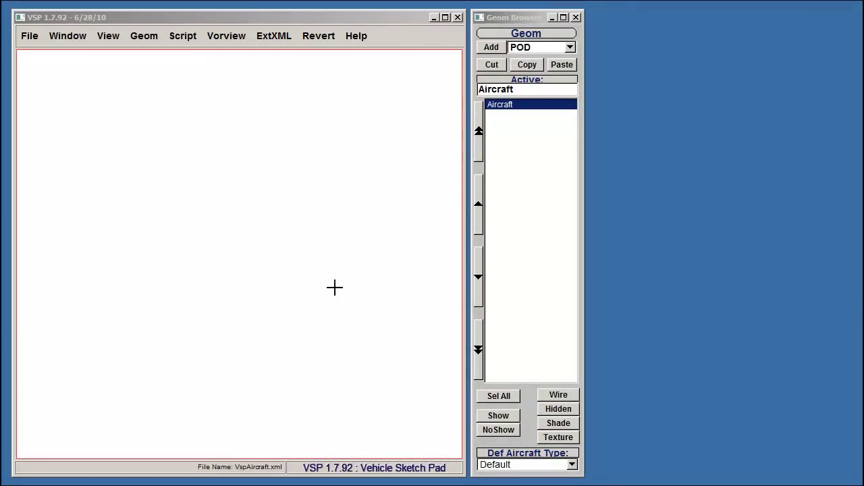
Add a pod component, Pod_8, to the empty aircraft model.
{"action": "left_click", "coordinate": [492, 47]}
Add a multi-section wing, Ms_Wing_8, chosen as MS WING from the component types.
{"action": "left_click", "coordinate": [540, 48]}
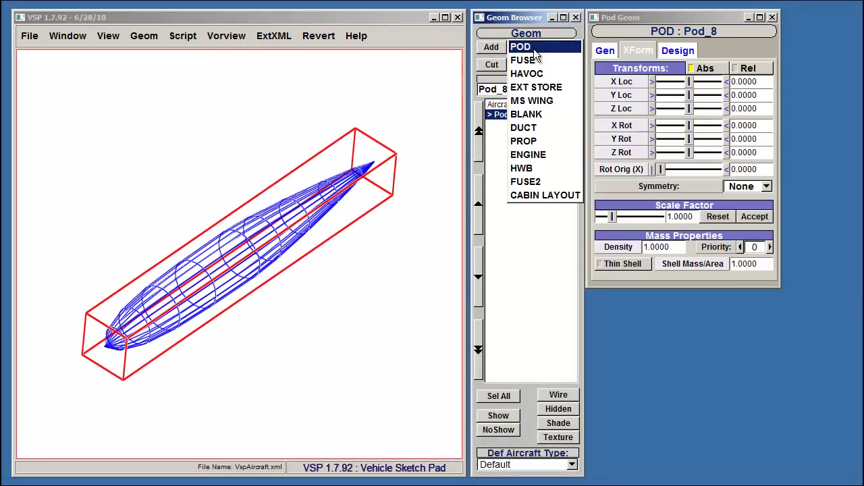
{"action": "left_click", "coordinate": [534, 103]}
{"action": "left_click", "coordinate": [491, 47]}
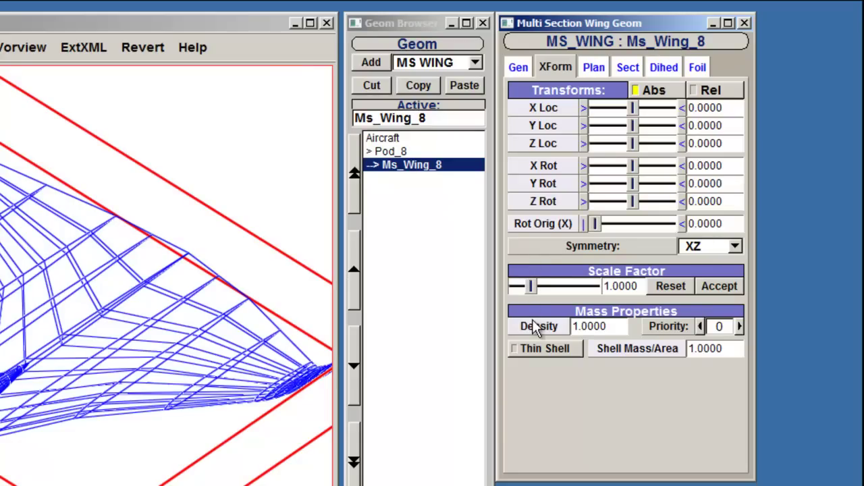
Make Ms_Wing_8 a thin shell with a density of 5.
{"action": "left_click_drag", "start_coordinate": [613, 326], "coordinate": [550, 330]}
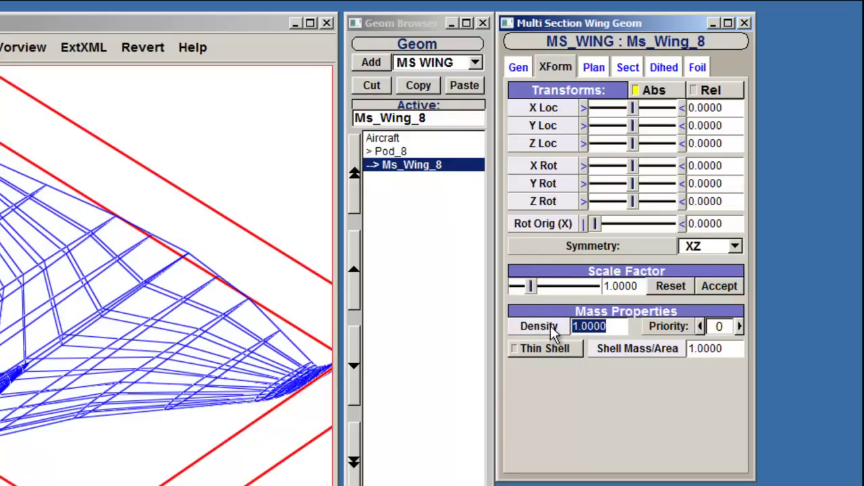
{"action": "type", "text": "0"}
{"action": "key", "text": "Return"}
{"action": "left_click", "coordinate": [570, 350]}
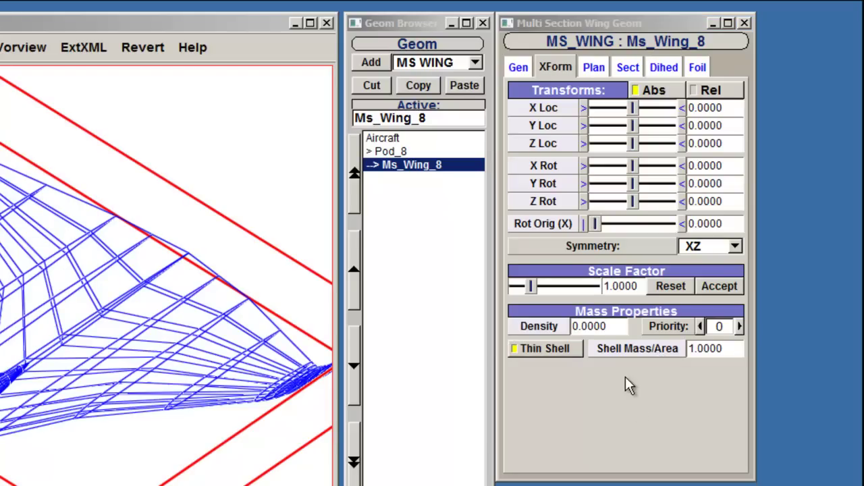
{"action": "triple_click", "coordinate": [627, 326]}
{"action": "type", "text": "5"}
{"action": "key", "text": "Return"}
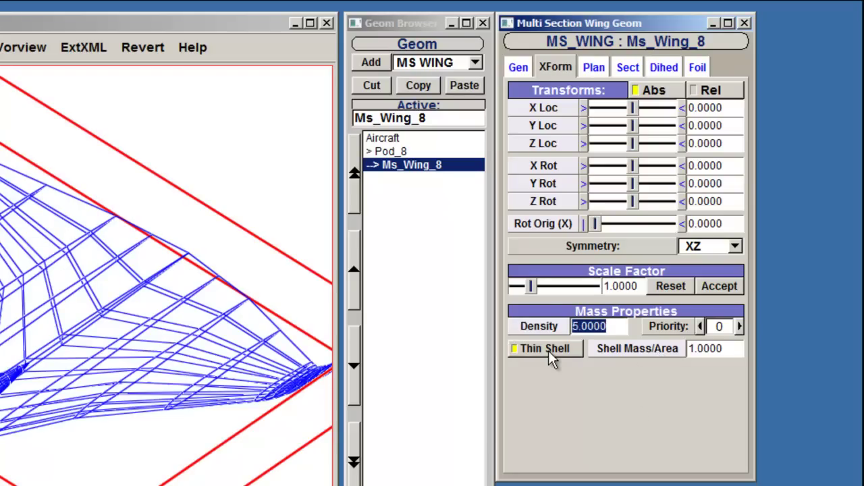
Give Pod_8 a density of 5 as well.
{"action": "left_click", "coordinate": [400, 152]}
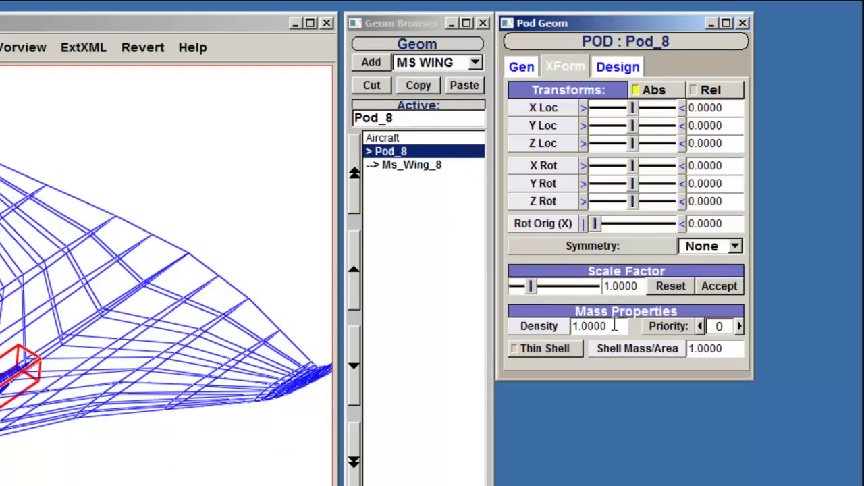
{"action": "left_click_drag", "start_coordinate": [610, 325], "coordinate": [578, 329]}
{"action": "type", "text": "5"}
{"action": "key", "text": "Return"}
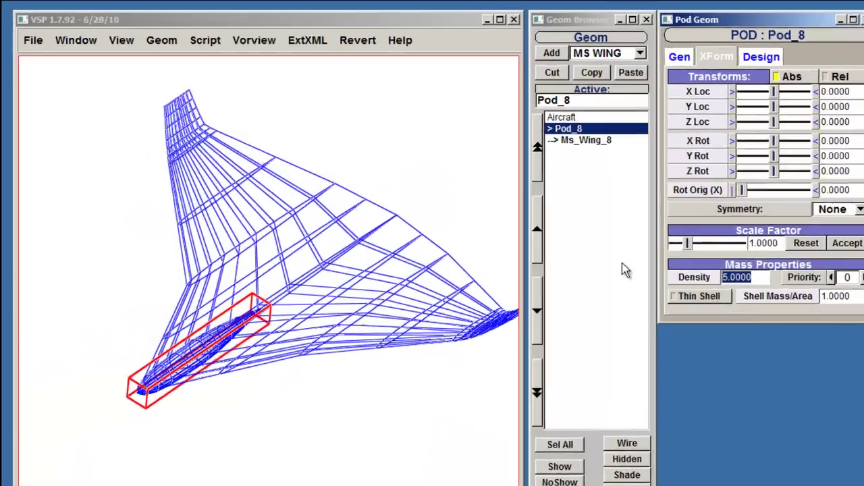
{"action": "left_click", "coordinate": [166, 41]}
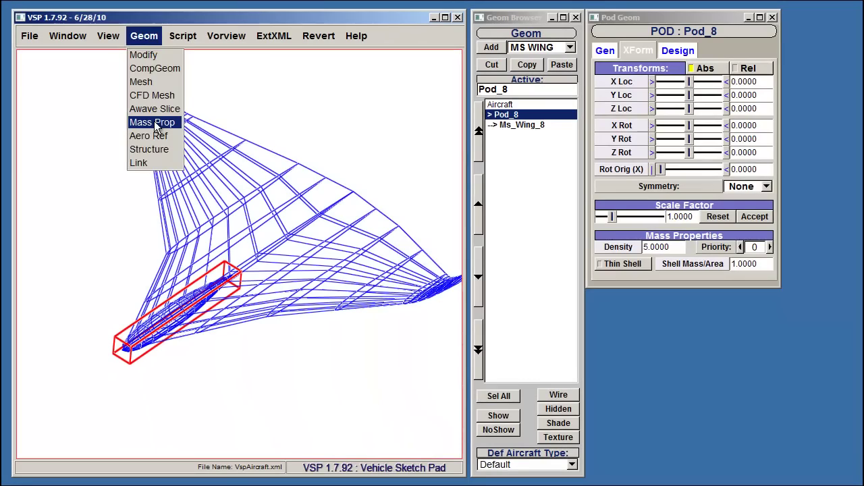
Open Mass Prop, set Num Slice to 80 and turn on Draw Cg.
{"action": "left_click", "coordinate": [236, 190]}
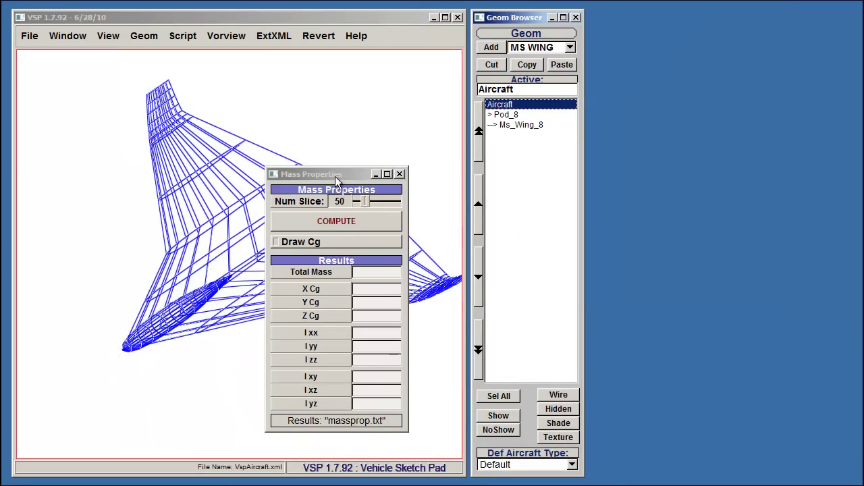
{"action": "left_click_drag", "start_coordinate": [338, 169], "coordinate": [680, 37]}
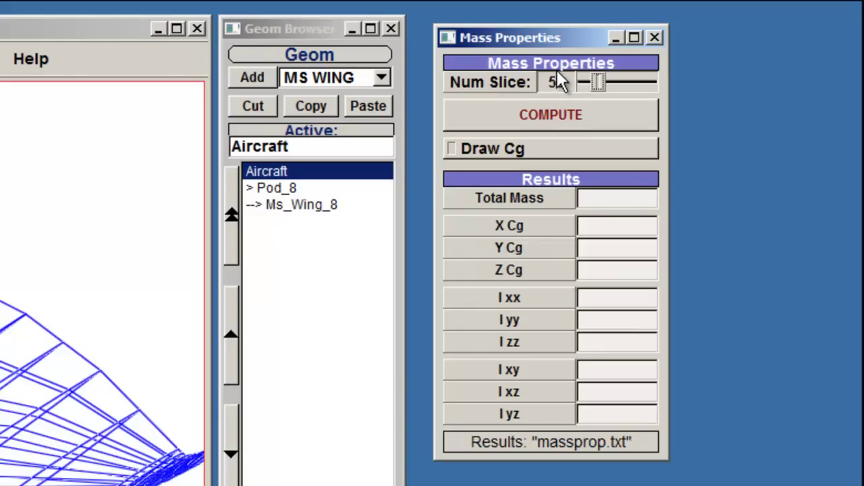
{"action": "left_click_drag", "start_coordinate": [597, 83], "coordinate": [606, 83]}
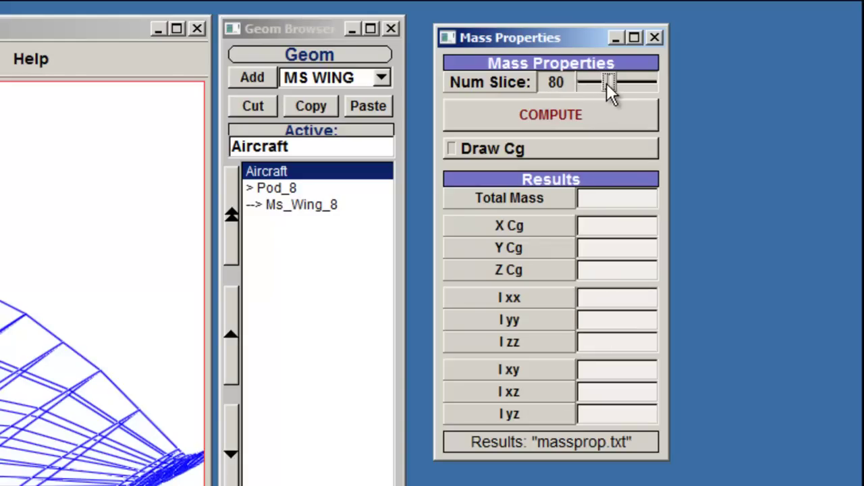
{"action": "left_click", "coordinate": [565, 155]}
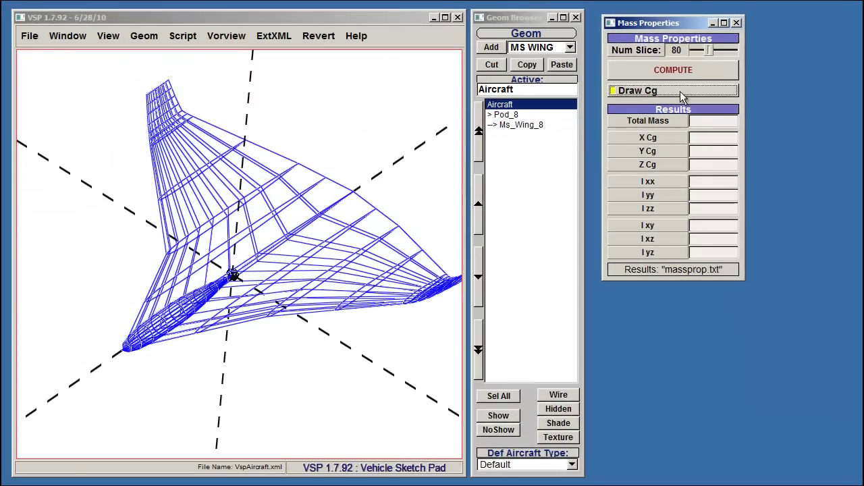
Compute mass properties (total 1052.175, CG X 12.910, Z 0.333) and reselect Aircraft.
{"action": "left_click", "coordinate": [682, 73]}
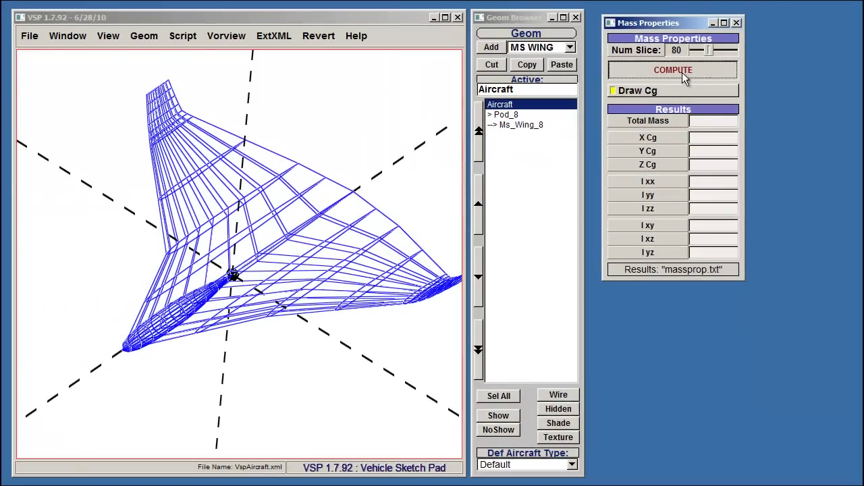
{"action": "left_click_drag", "start_coordinate": [696, 16], "coordinate": [525, 221]}
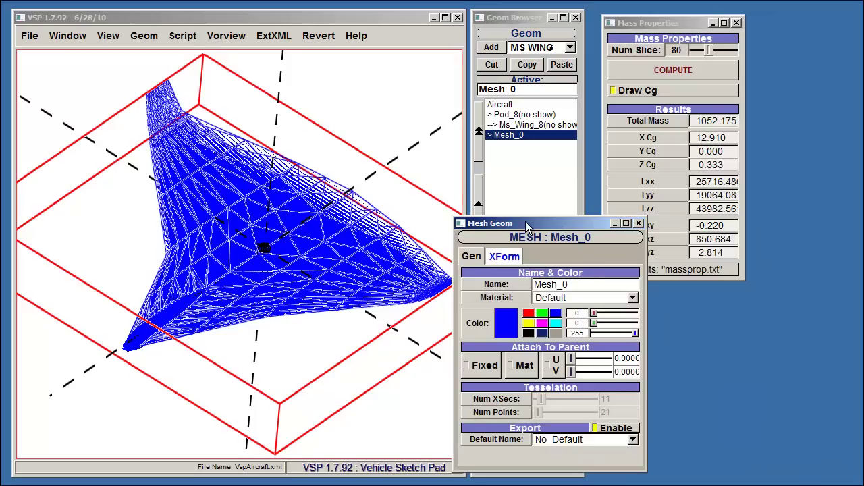
{"action": "left_click", "coordinate": [527, 199]}
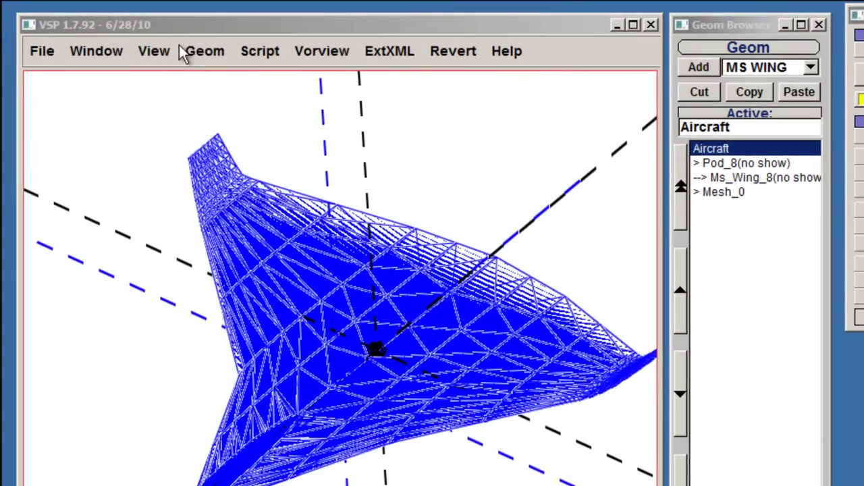
Show Ms_Wing_8's Aero Reference values: MAC 12.899, area 123.500, span 13.000.
{"action": "left_click", "coordinate": [143, 38]}
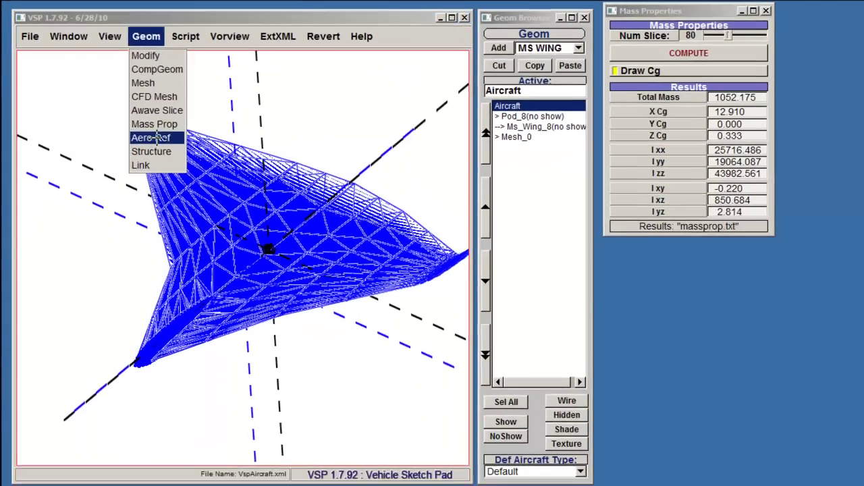
{"action": "left_click", "coordinate": [157, 138]}
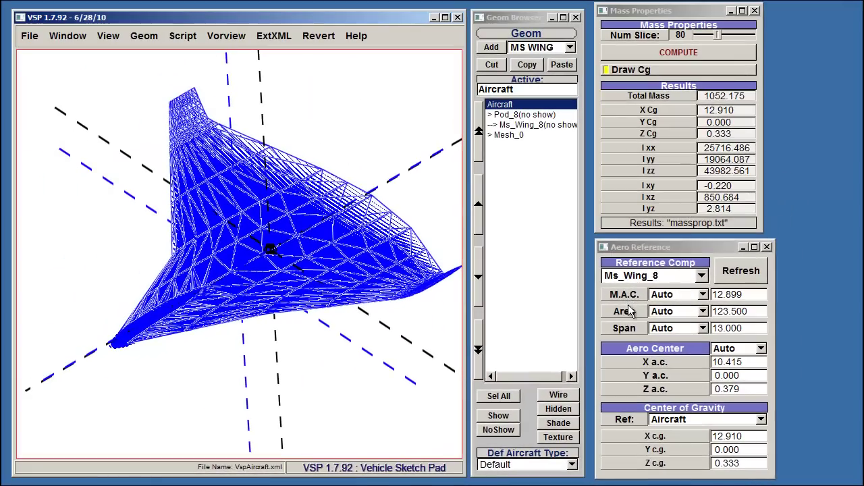
{"action": "left_click_drag", "start_coordinate": [364, 346], "coordinate": [241, 278]}
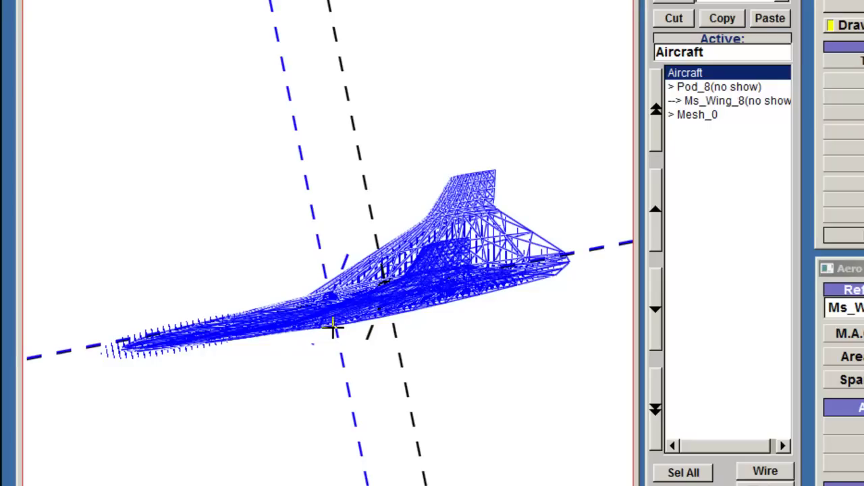
Switch the aero centre to User mode with X a.c. 12.000, checking the moved axis.
{"action": "left_click", "coordinate": [371, 308]}
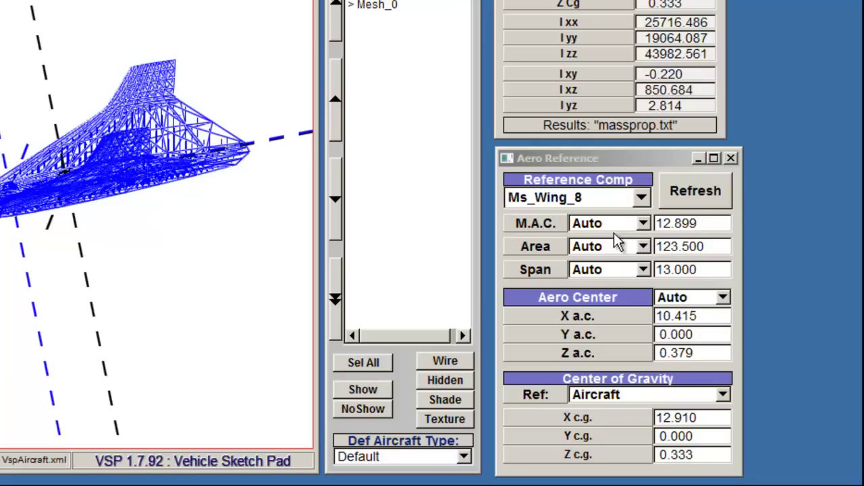
{"action": "left_click", "coordinate": [683, 298]}
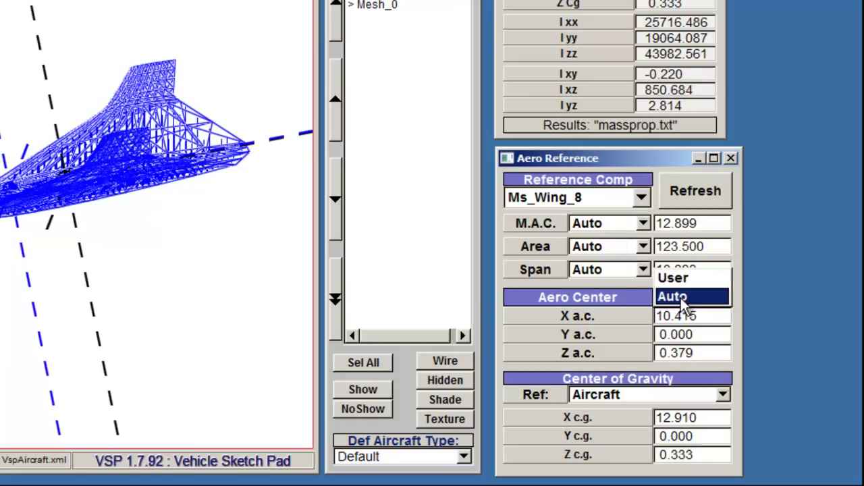
{"action": "left_click", "coordinate": [674, 276]}
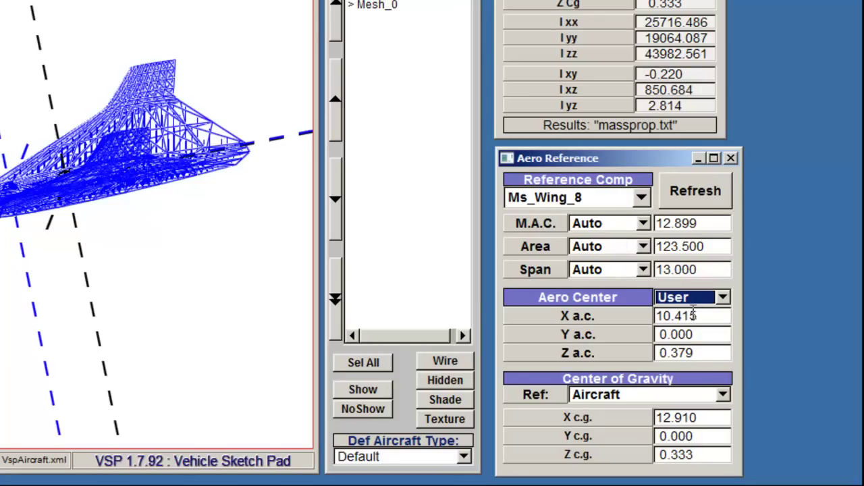
{"action": "left_click_drag", "start_coordinate": [709, 316], "coordinate": [637, 335]}
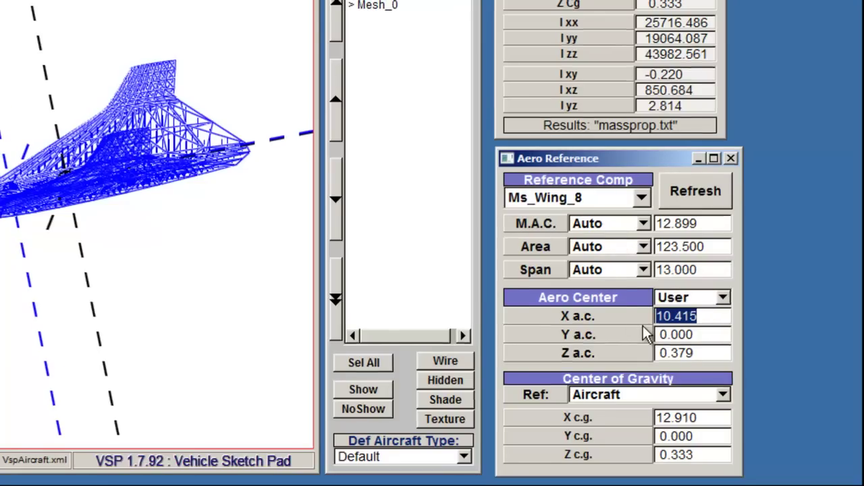
{"action": "type", "text": "12"}
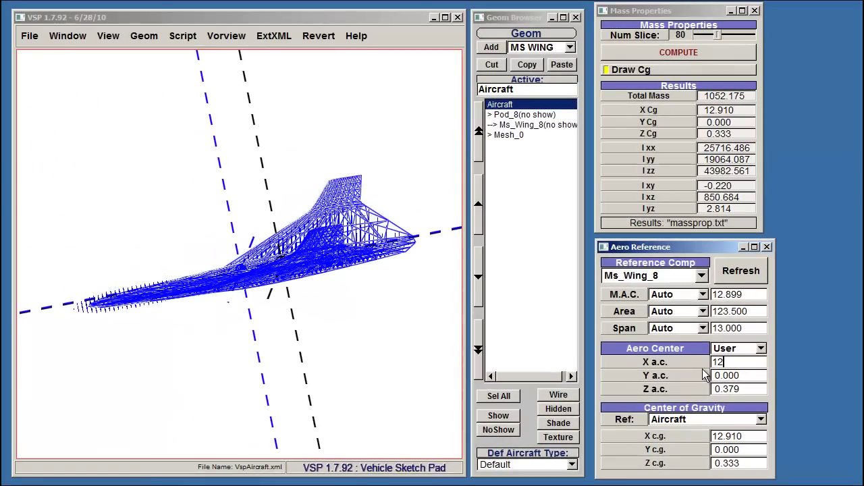
{"action": "key", "text": "Tab"}
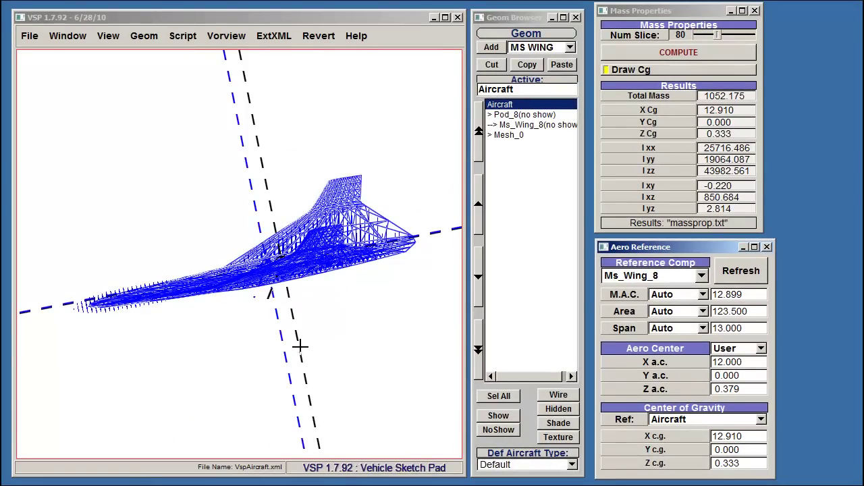
{"action": "left_click_drag", "start_coordinate": [300, 347], "coordinate": [299, 348]}
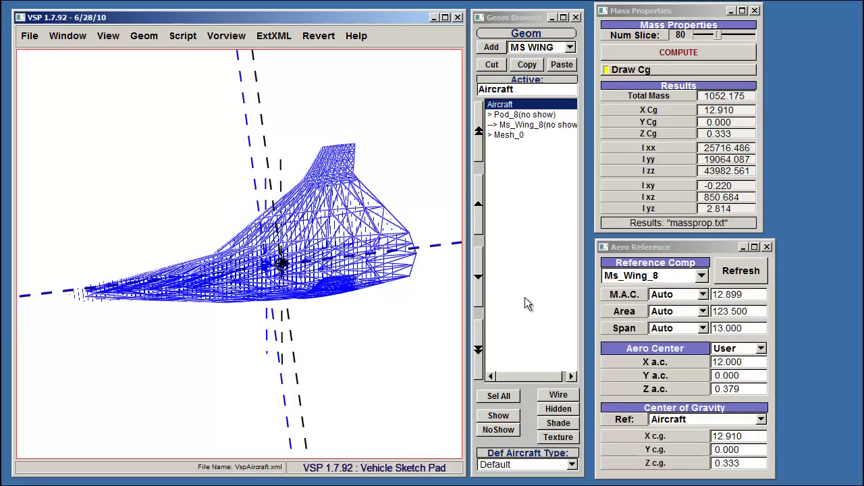
{"action": "left_click", "coordinate": [736, 350]}
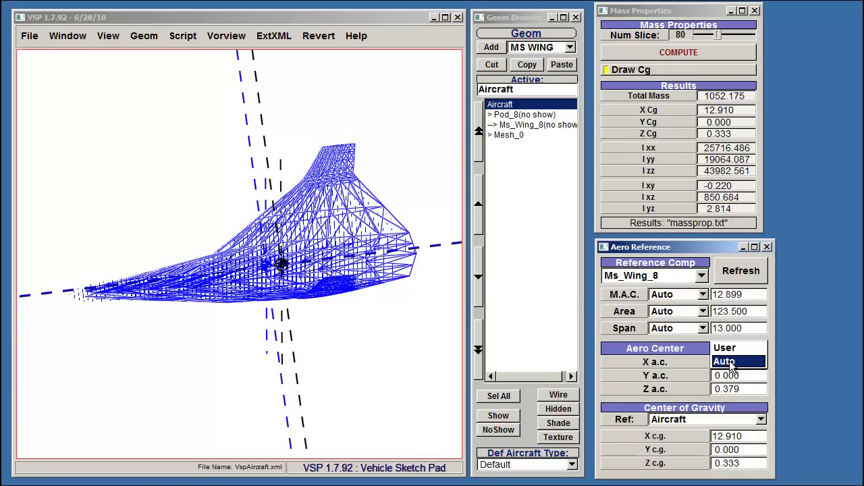
Return the aero centre to Auto and cycle CG reference through Static Margin back to Aircraft.
{"action": "left_click", "coordinate": [736, 361]}
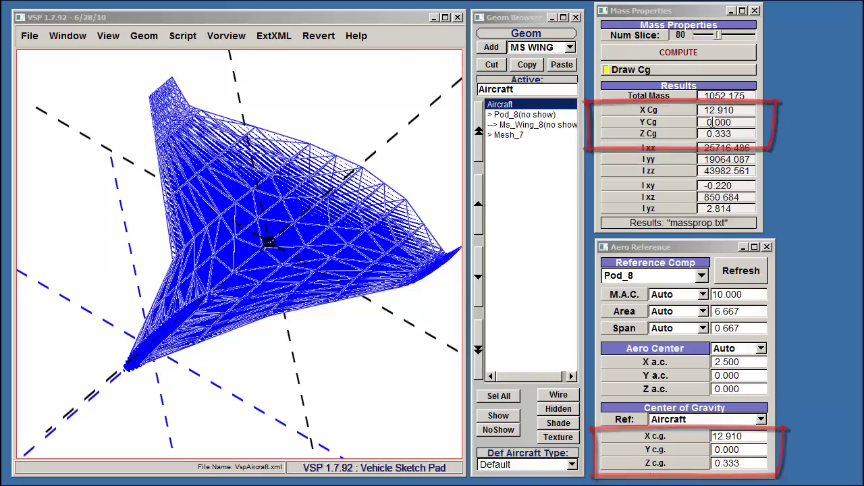
{"action": "left_click", "coordinate": [706, 423]}
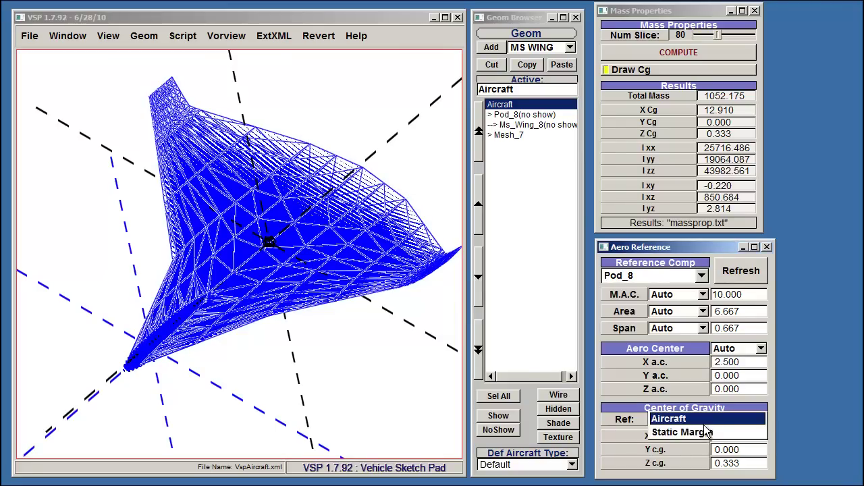
{"action": "left_click", "coordinate": [705, 433]}
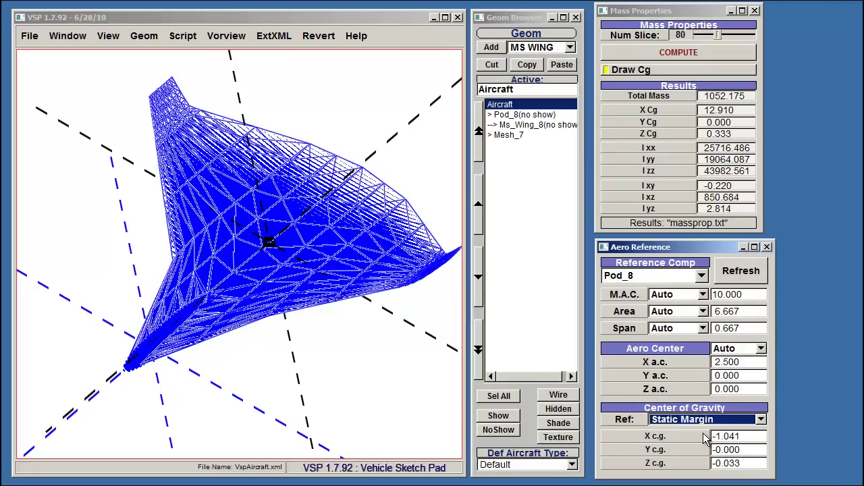
{"action": "left_click", "coordinate": [709, 419]}
{"action": "left_click", "coordinate": [710, 405]}
Set X c.g. to 14.000 and delete the Mesh_7 mass mesh.
{"action": "left_click_drag", "start_coordinate": [753, 436], "coordinate": [684, 435]}
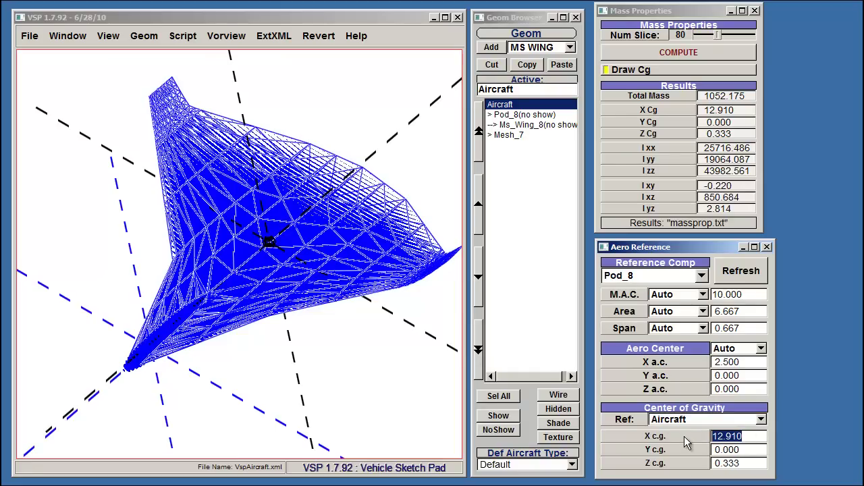
{"action": "type", "text": "14"}
{"action": "key", "text": "Tab"}
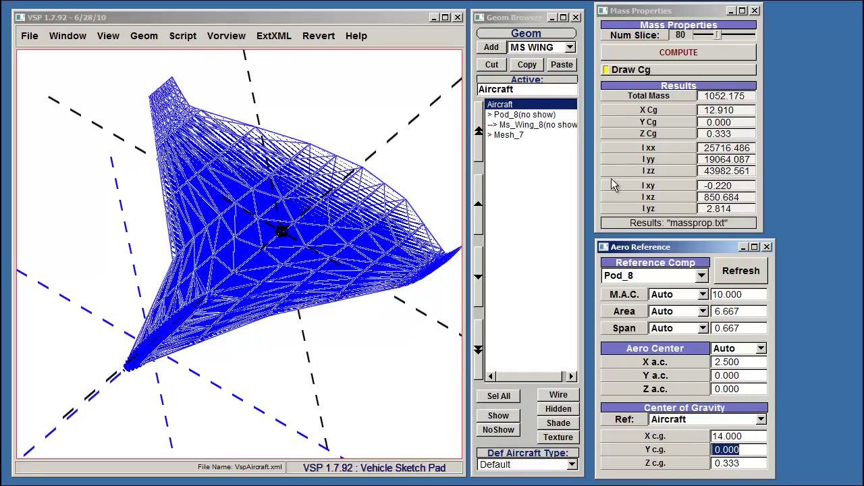
{"action": "left_click", "coordinate": [508, 135]}
{"action": "left_click", "coordinate": [492, 64]}
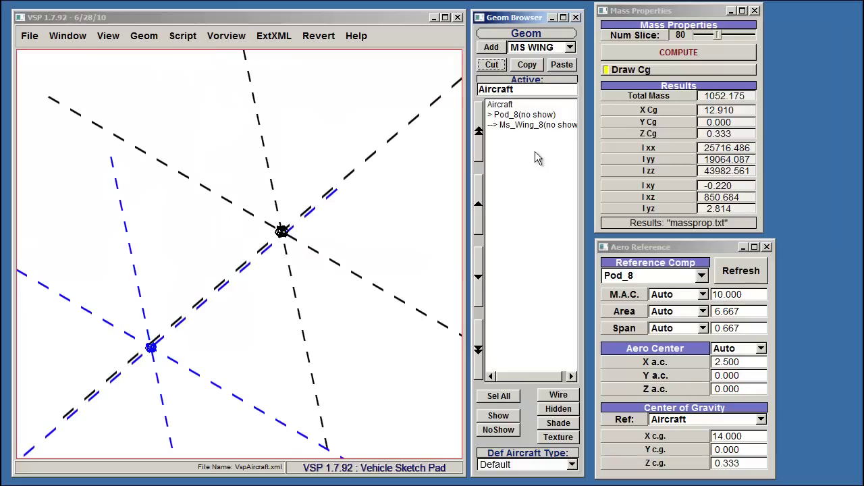
Close the Aero Reference and Mass Properties windows and make Pod_8 and the wing visible.
{"action": "left_click", "coordinate": [766, 247]}
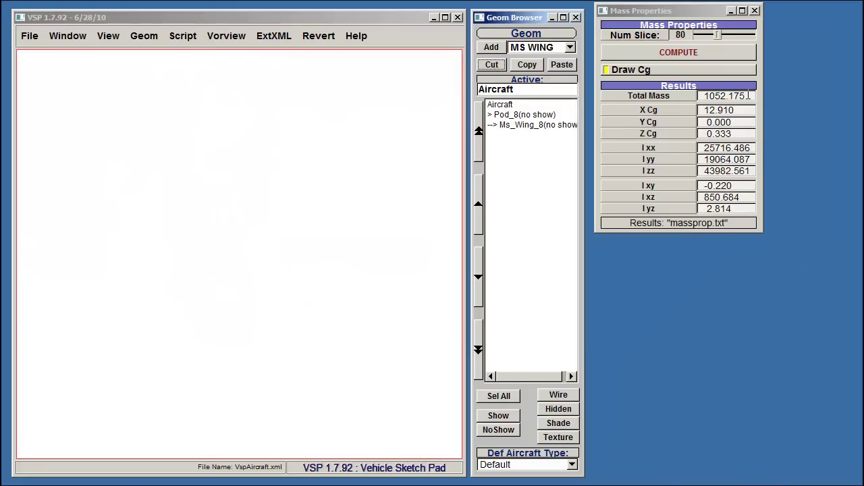
{"action": "left_click", "coordinate": [755, 10]}
{"action": "left_click", "coordinate": [544, 119]}
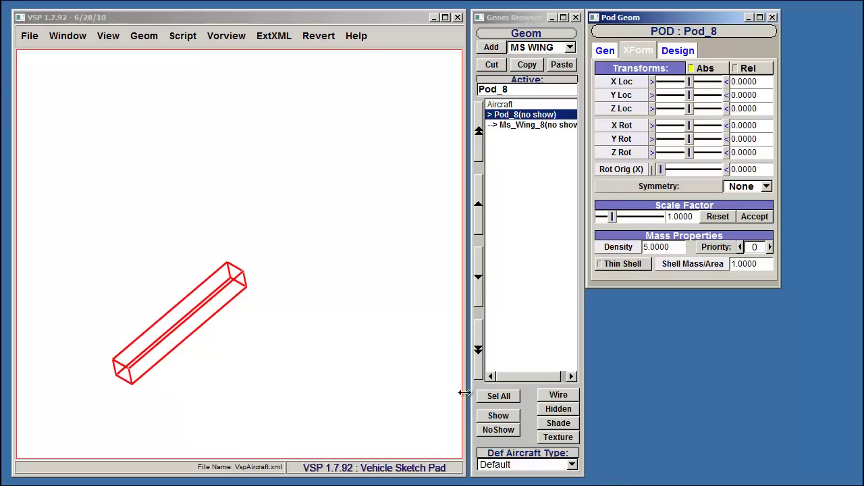
{"action": "left_click", "coordinate": [499, 416]}
{"action": "left_click", "coordinate": [504, 290]}
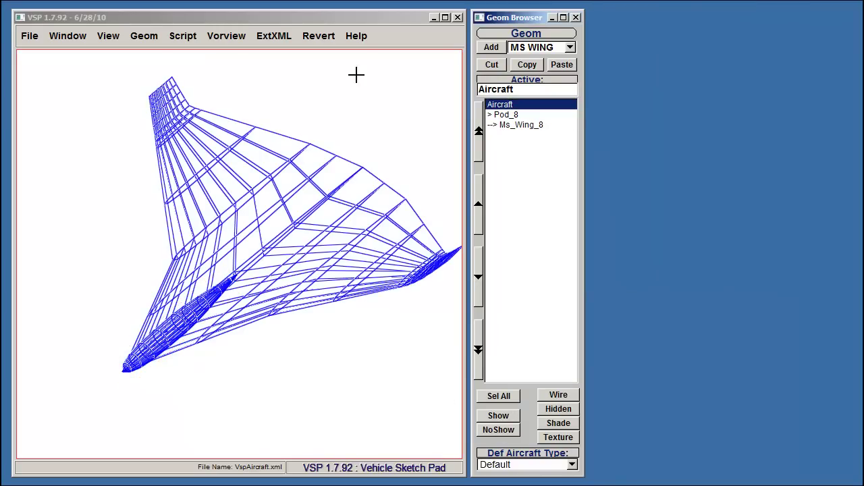
Recompute the aircraft's mass properties, giving a CG at X 12.910, Z 0.333.
{"action": "left_click", "coordinate": [155, 37]}
{"action": "left_click", "coordinate": [152, 123]}
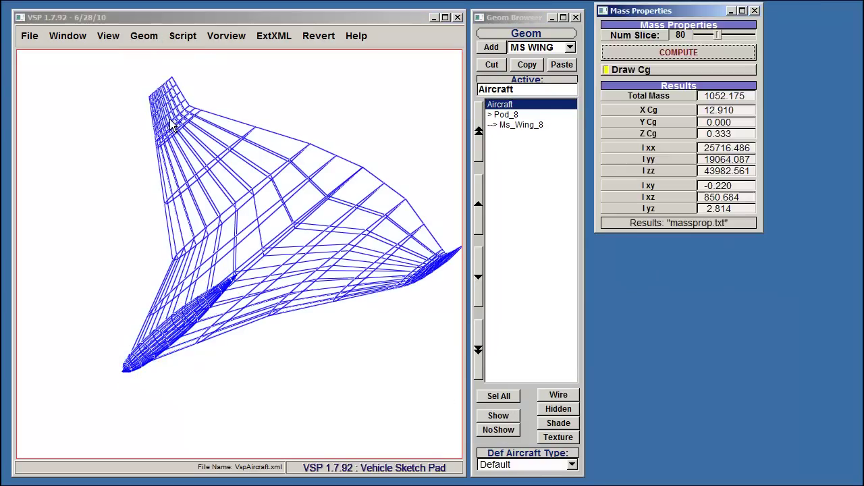
{"action": "left_click", "coordinate": [703, 53]}
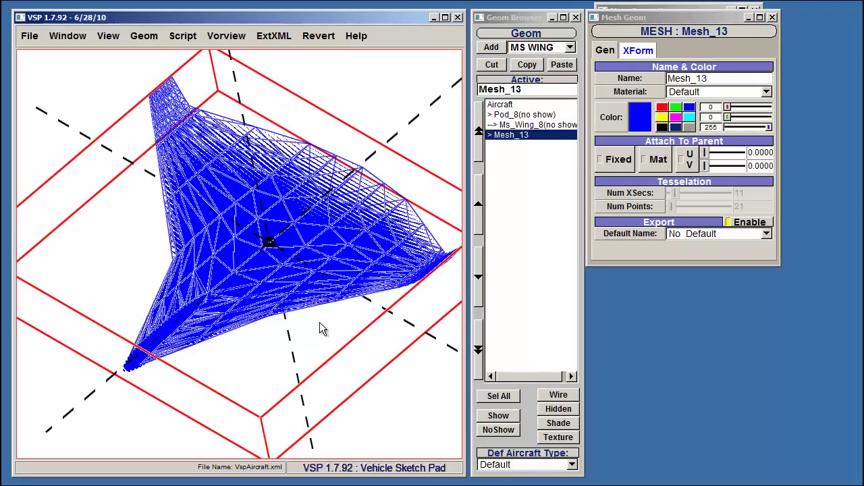
{"action": "left_click_drag", "start_coordinate": [319, 323], "coordinate": [333, 323]}
{"action": "left_click", "coordinate": [510, 201]}
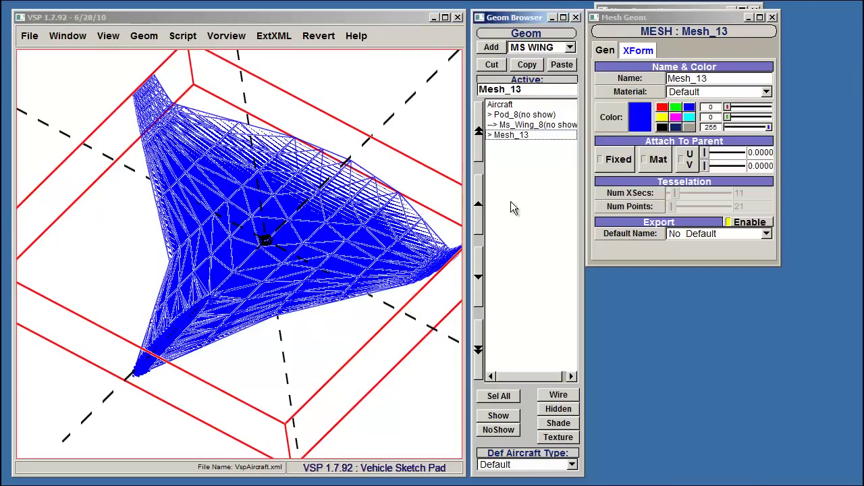
Show Aero Reference values for Pod_8: MAC 10.000, area 6.667, span 0.667.
{"action": "left_click", "coordinate": [143, 36]}
{"action": "left_click", "coordinate": [151, 134]}
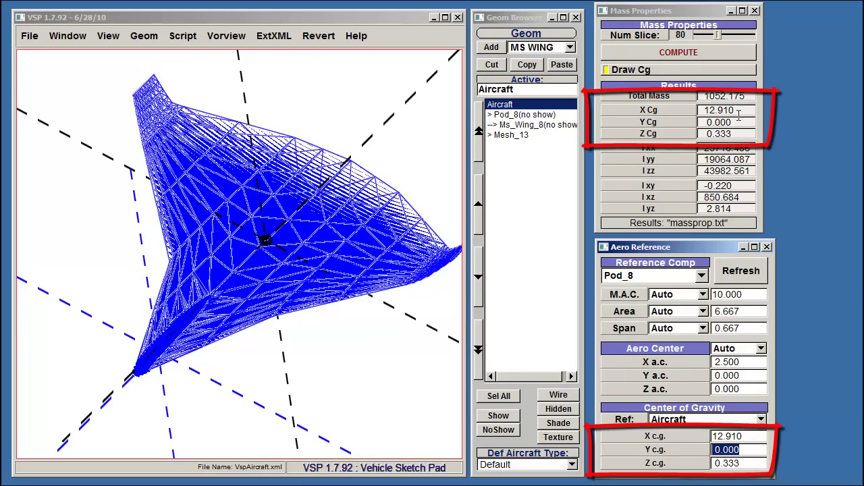
{"action": "left_click", "coordinate": [676, 275]}
{"action": "left_click", "coordinate": [683, 283]}
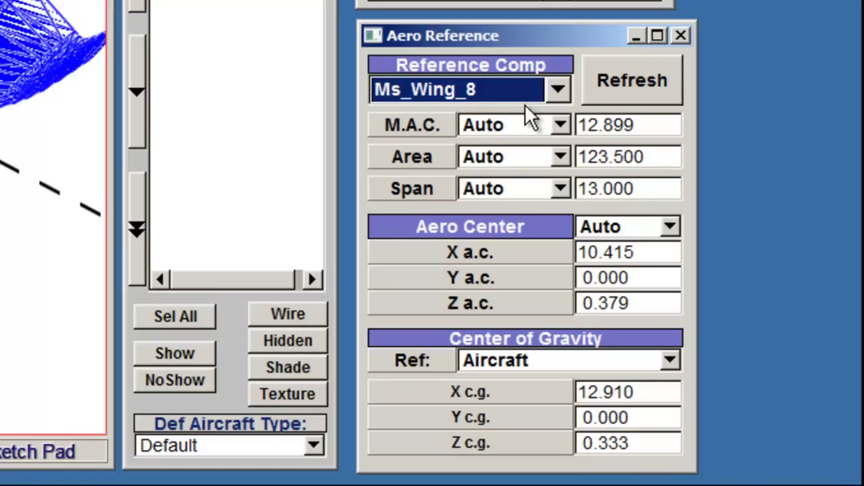
{"action": "left_click", "coordinate": [519, 89]}
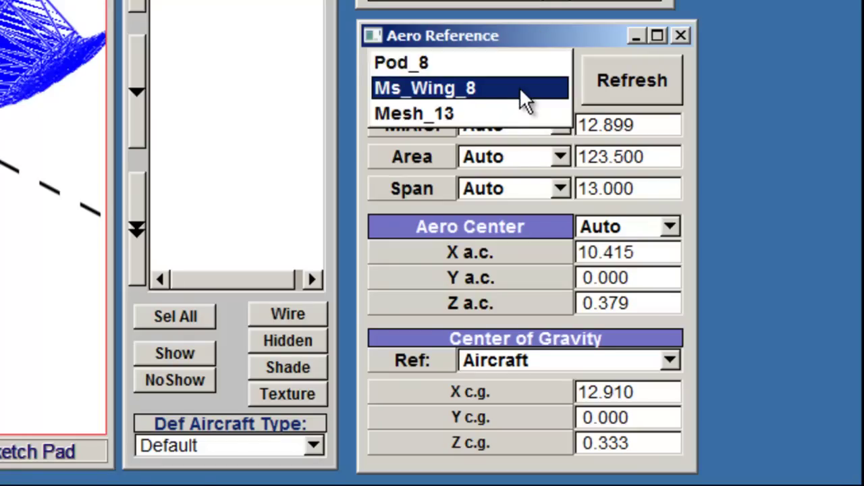
{"action": "left_click", "coordinate": [516, 65]}
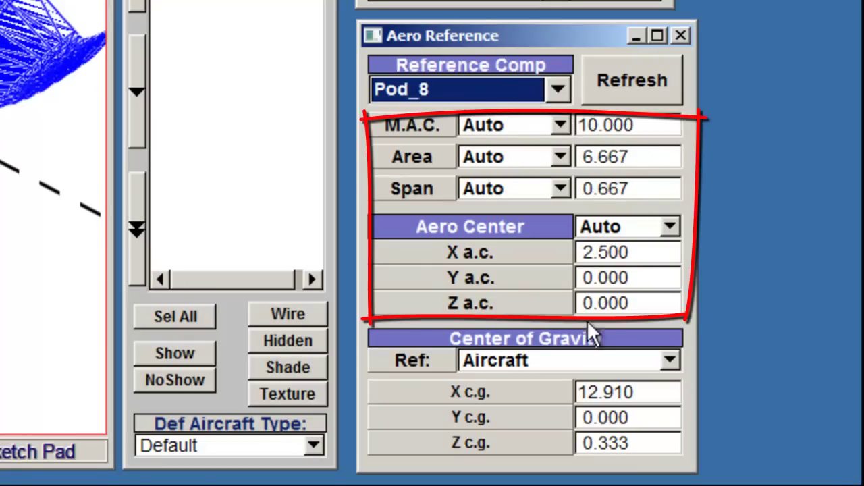